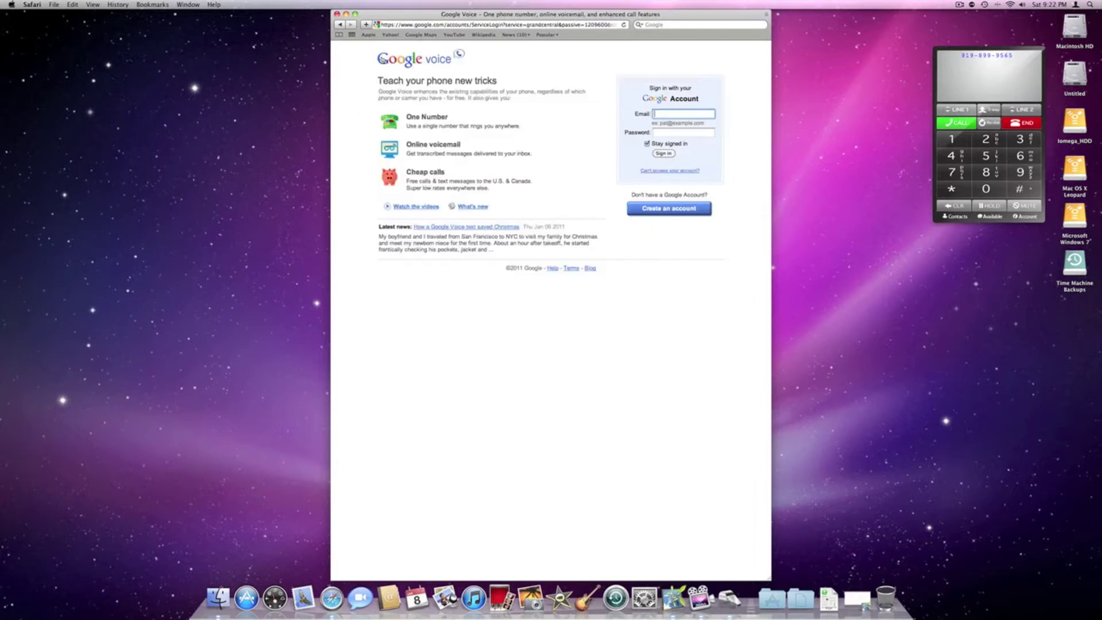
Step: Start a new Google account with the sign-up email address and the password entered twice
click(668, 208)
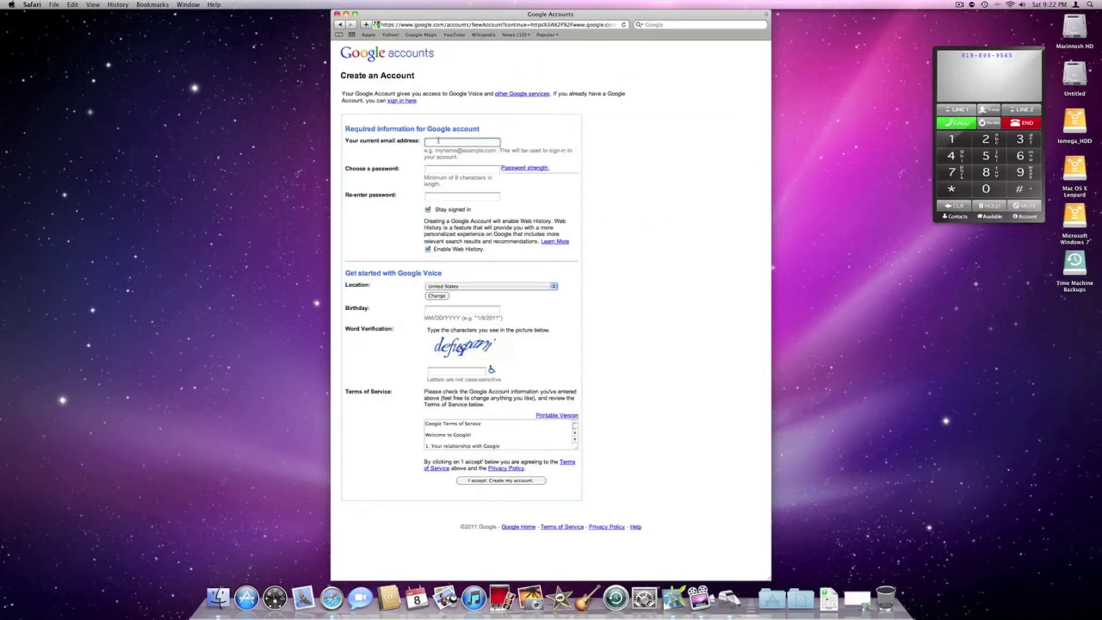
key(Tab)
text(********)
key(Tab)
text(********)
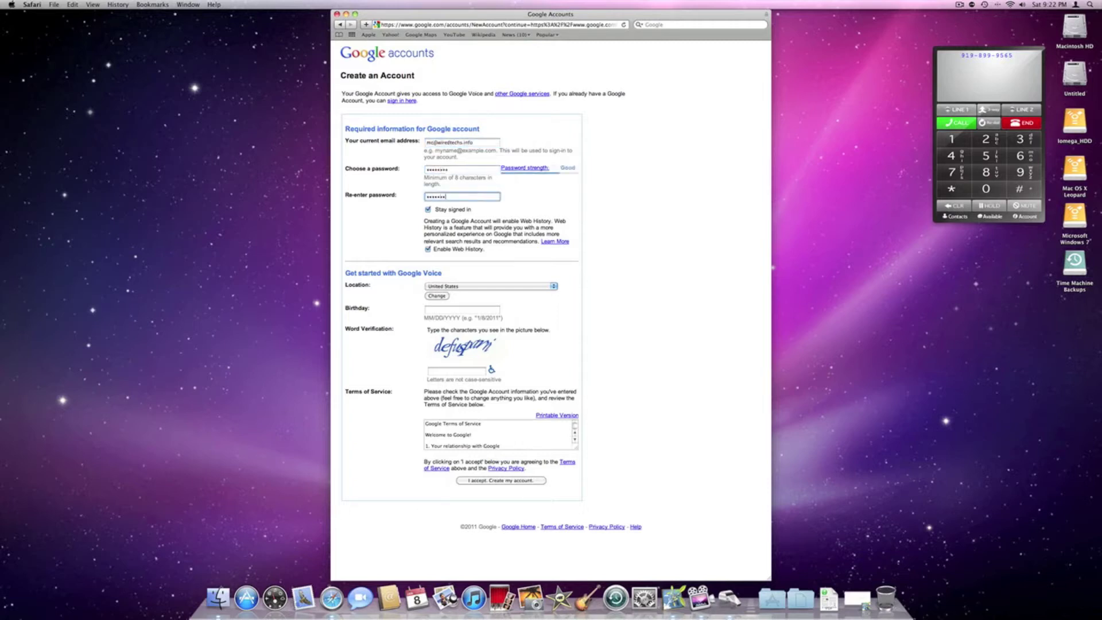
Step: Enter the birthday and the word-verification text, then submit the account form
key(Tab)
key(Tab)
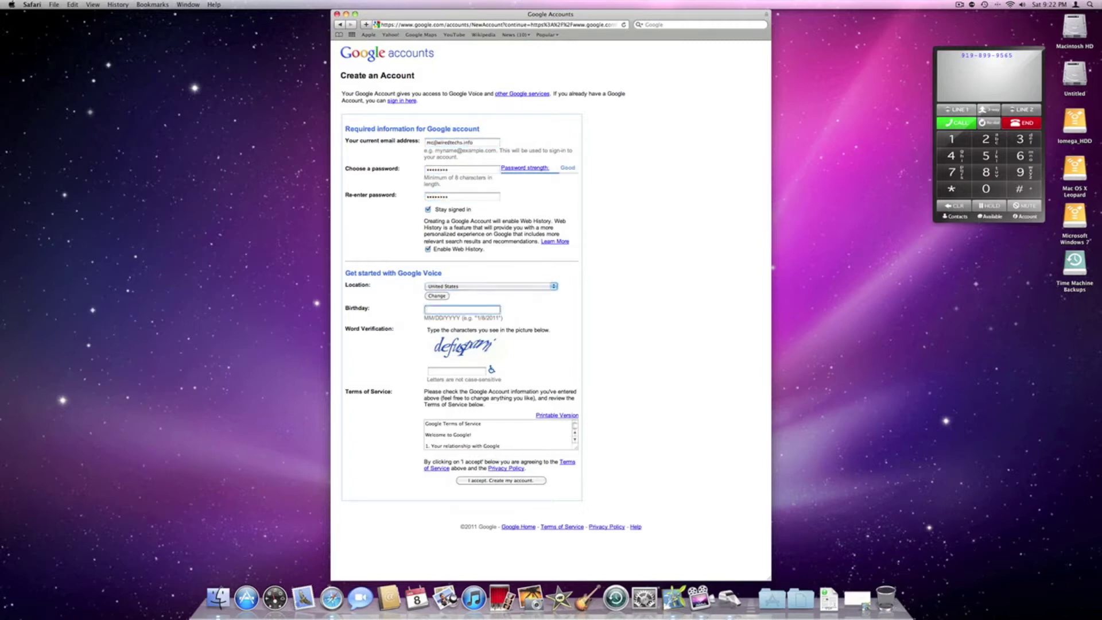
text(0)
text(9/27)
text(/96)
key(BackSpace)
text(1)
click(447, 372)
text(defuso)
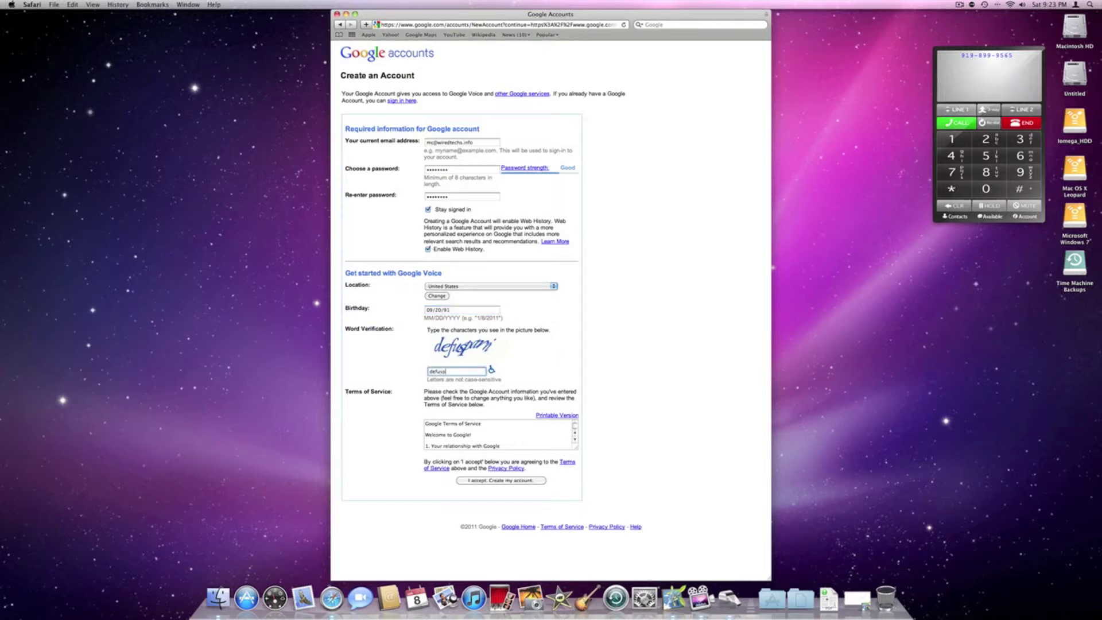
text(ar)
key(Return)
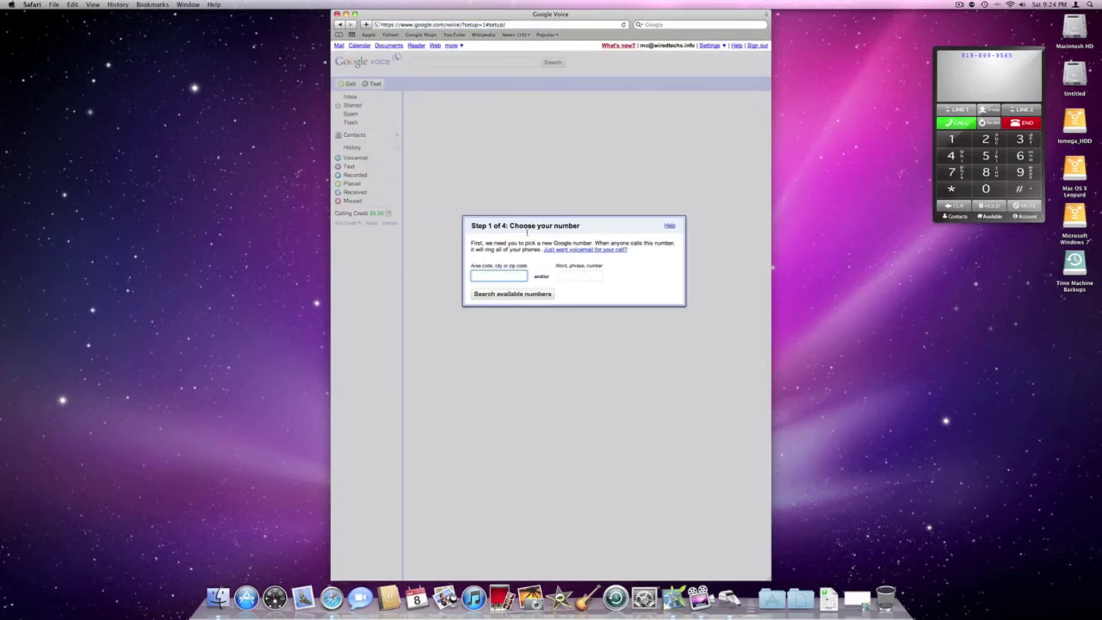
Step: Search for available Google Voice numbers in area code 919
click(1024, 54)
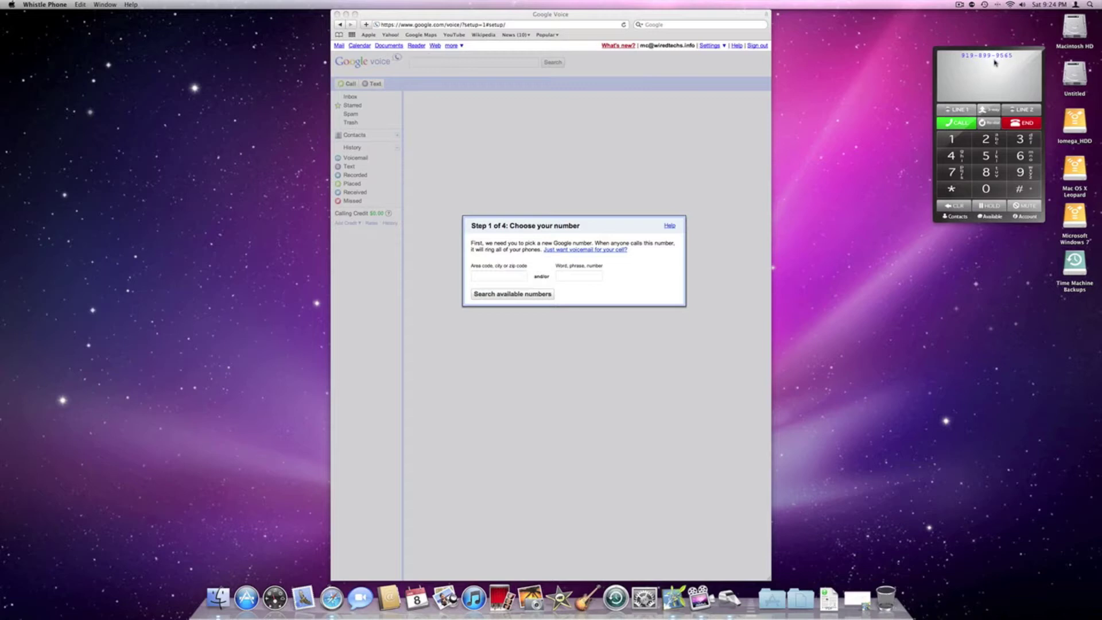
click(501, 275)
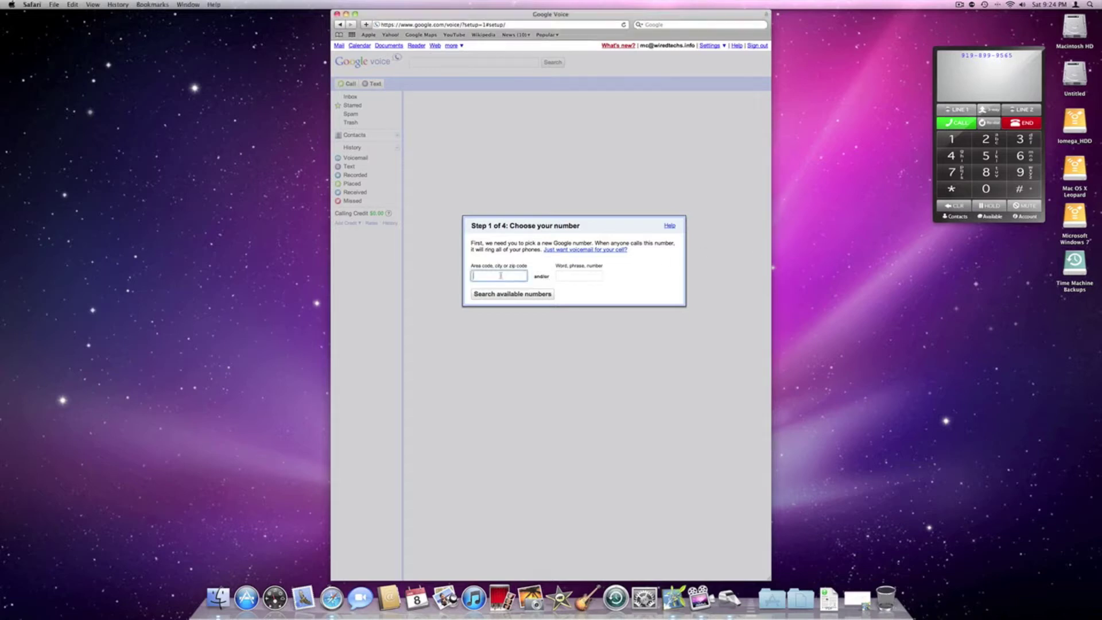
text(98)
key(BackSpace)
text(19)
click(541, 293)
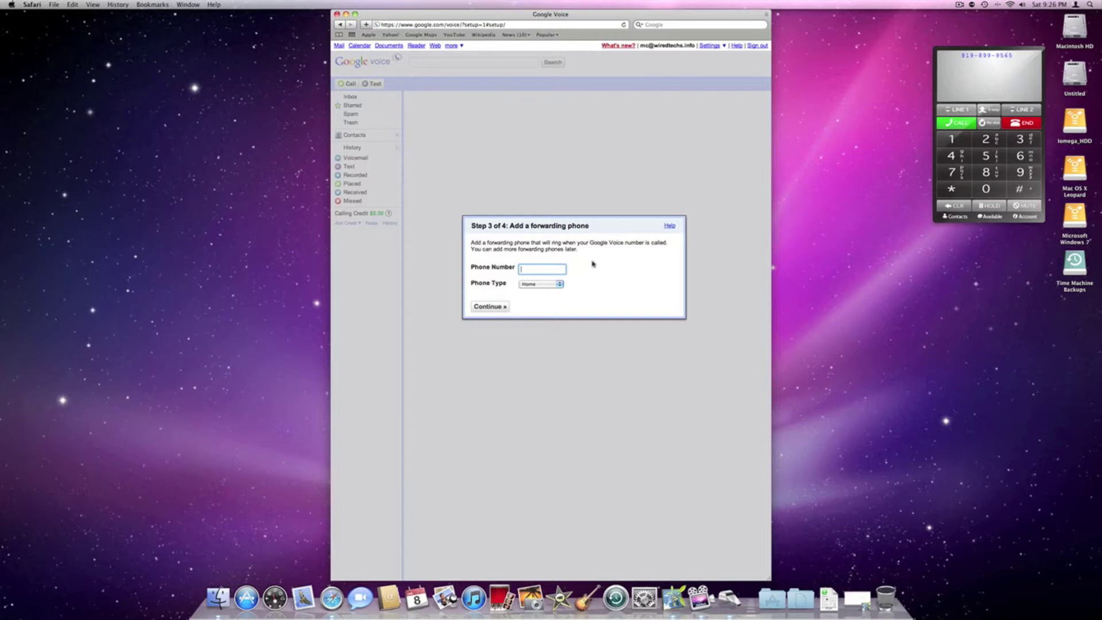
Step: Keep the phone type as Home and begin entering the forwarding phone number
click(552, 284)
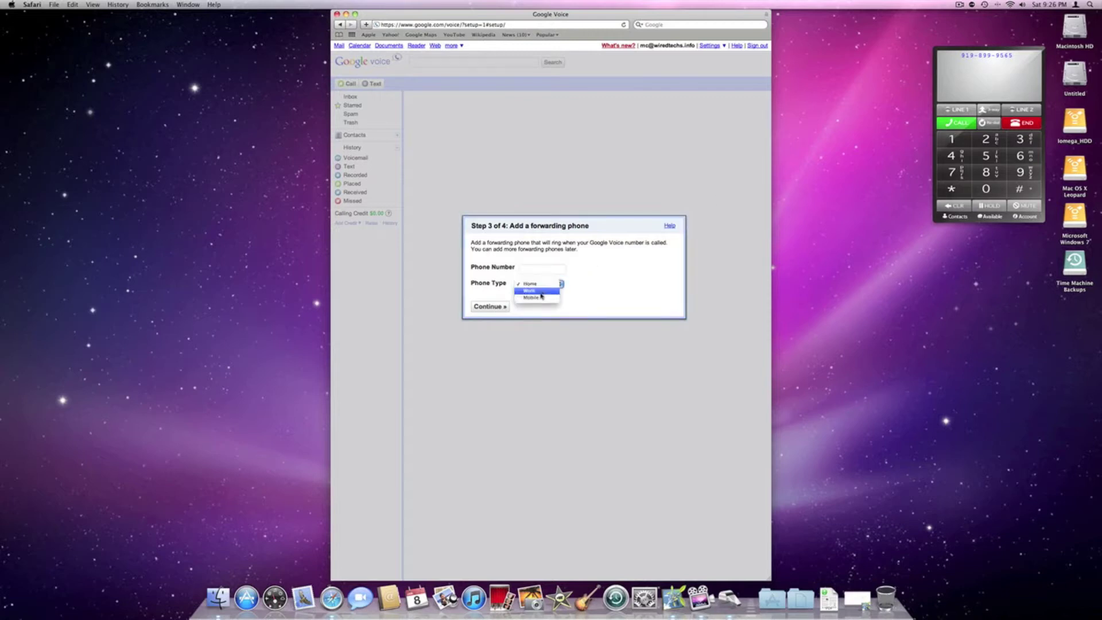
click(538, 277)
click(535, 269)
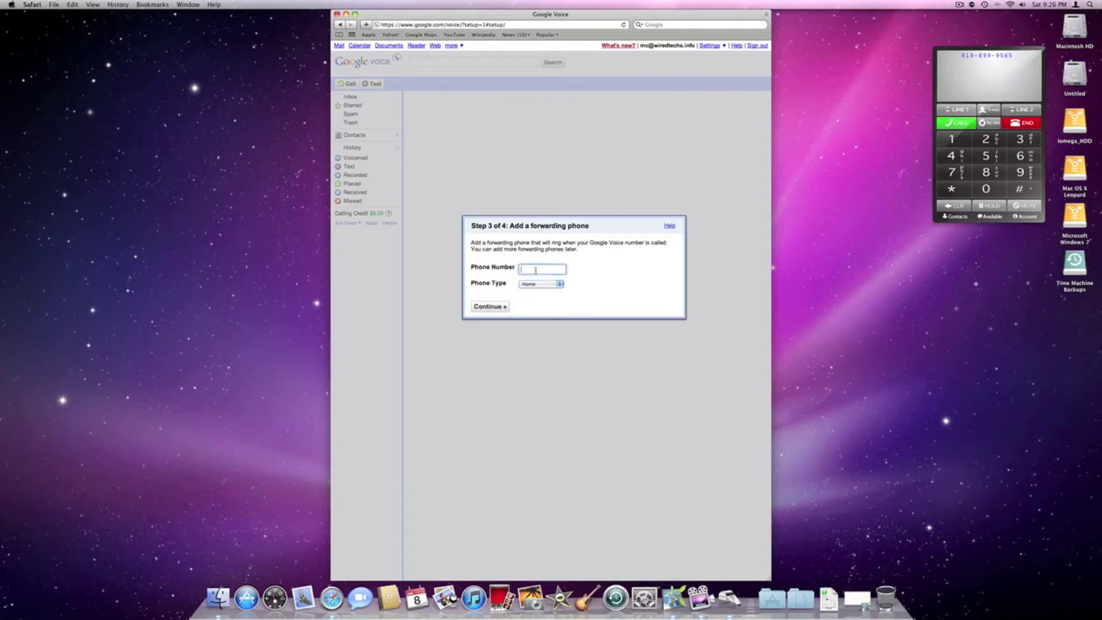
text(919899)
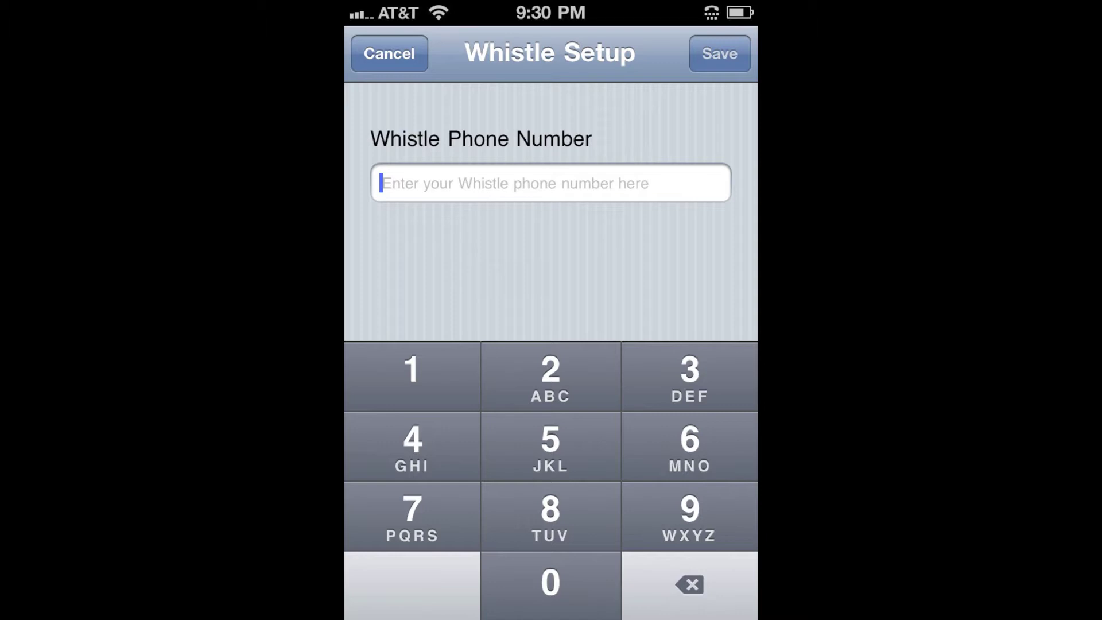
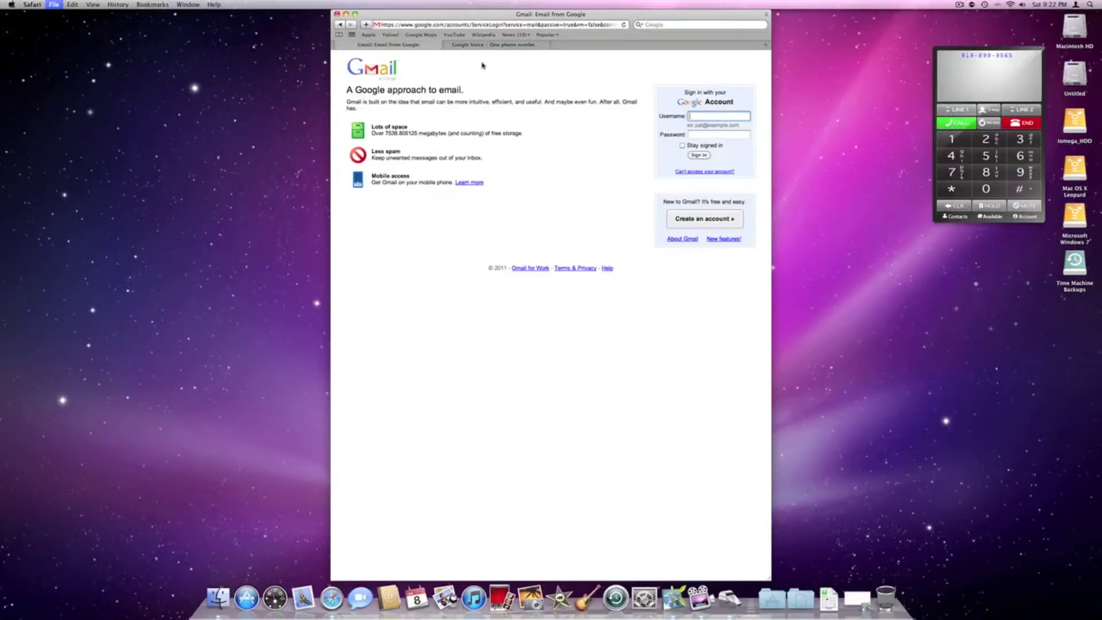
Step: Begin a new Google account with the sign-up email address and the password entered twice
click(675, 210)
click(438, 141)
key(Tab)
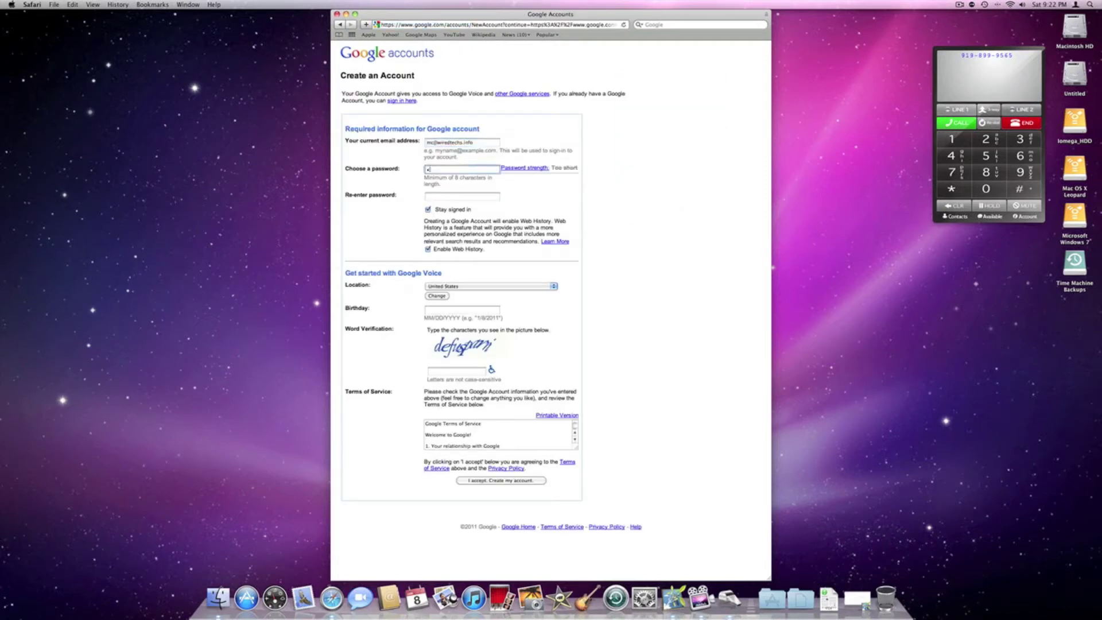
text(••••••••)
key(Tab)
text(••••••••)
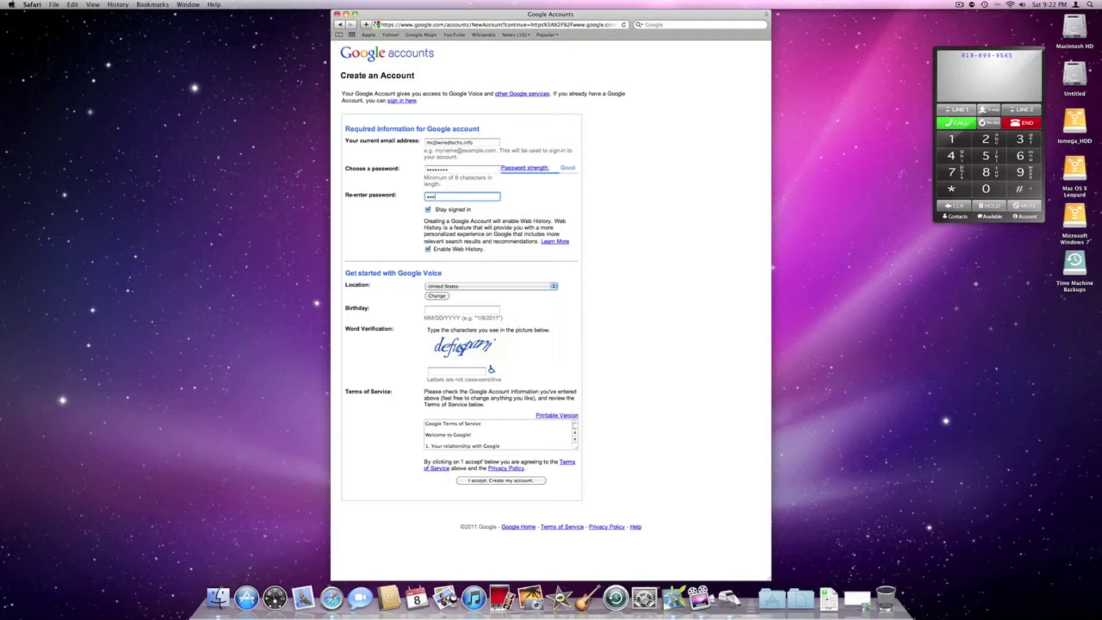
Step: Add the birthday and word-verification text, submit the form, and head to google.com/voice
key(Tab)
key(Tab)
text(08/20)
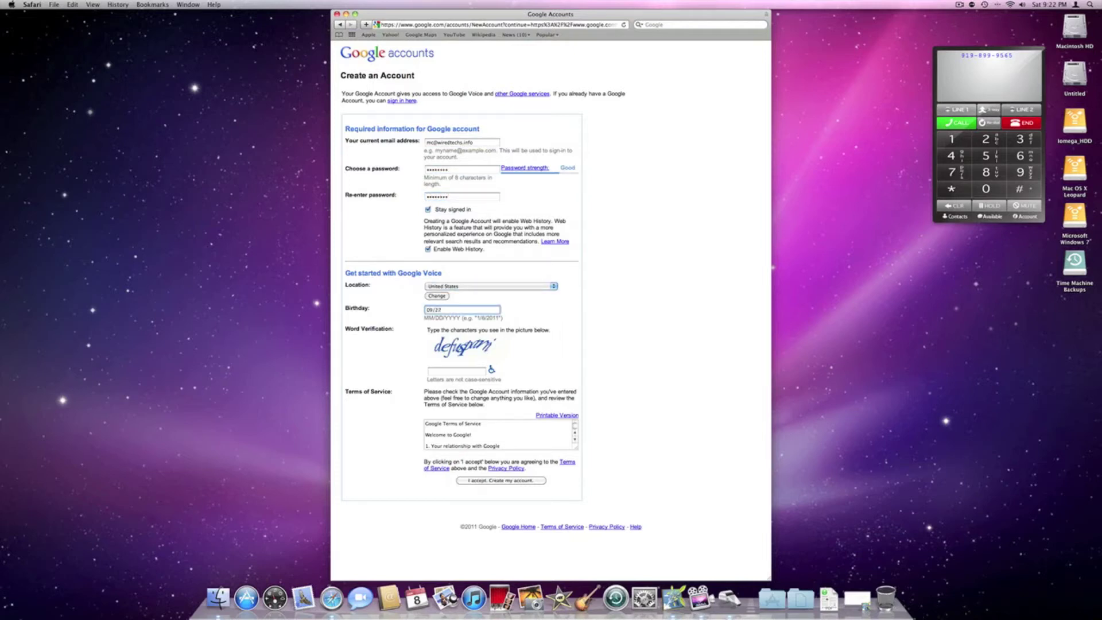
text(/91)
click(448, 372)
text(defusparn)
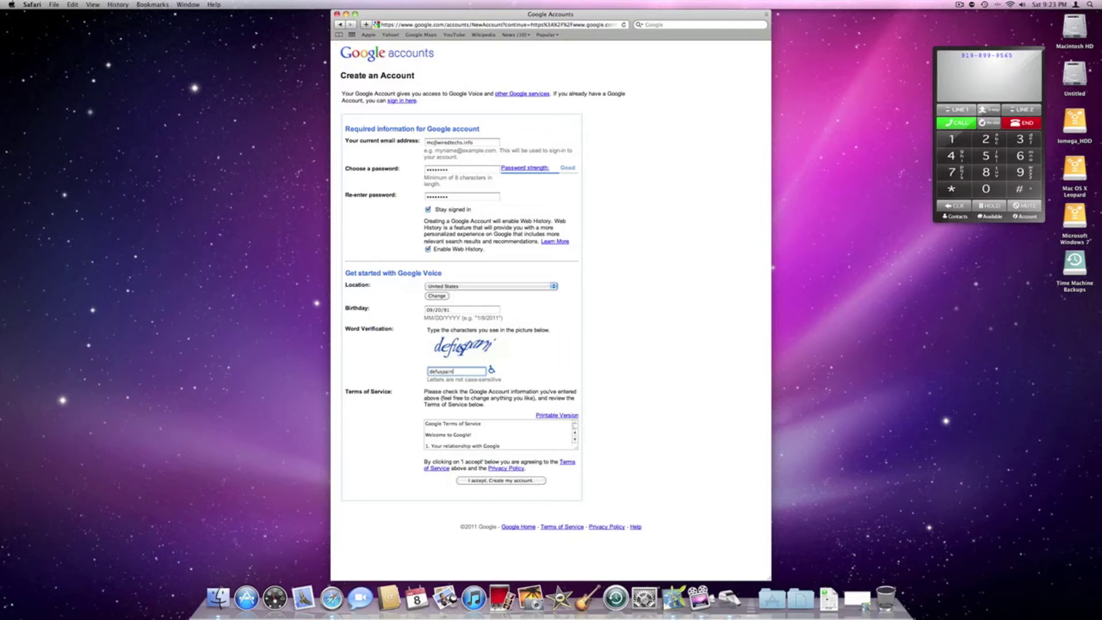
key(Return)
key(super+l)
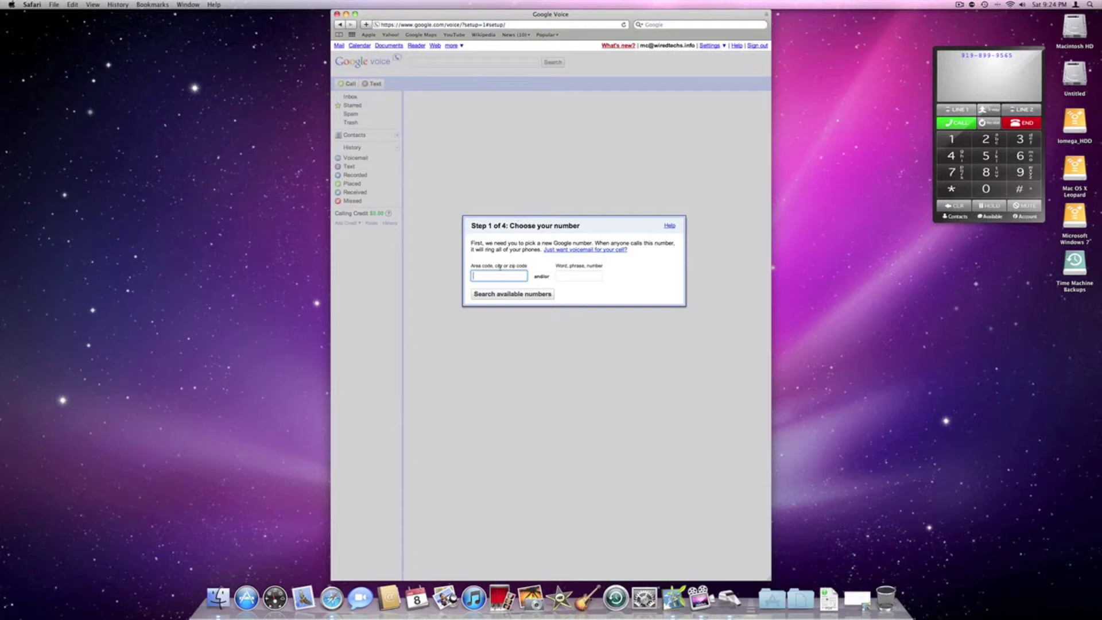
Step: Search for available Google Voice numbers in area code 919
click(1011, 59)
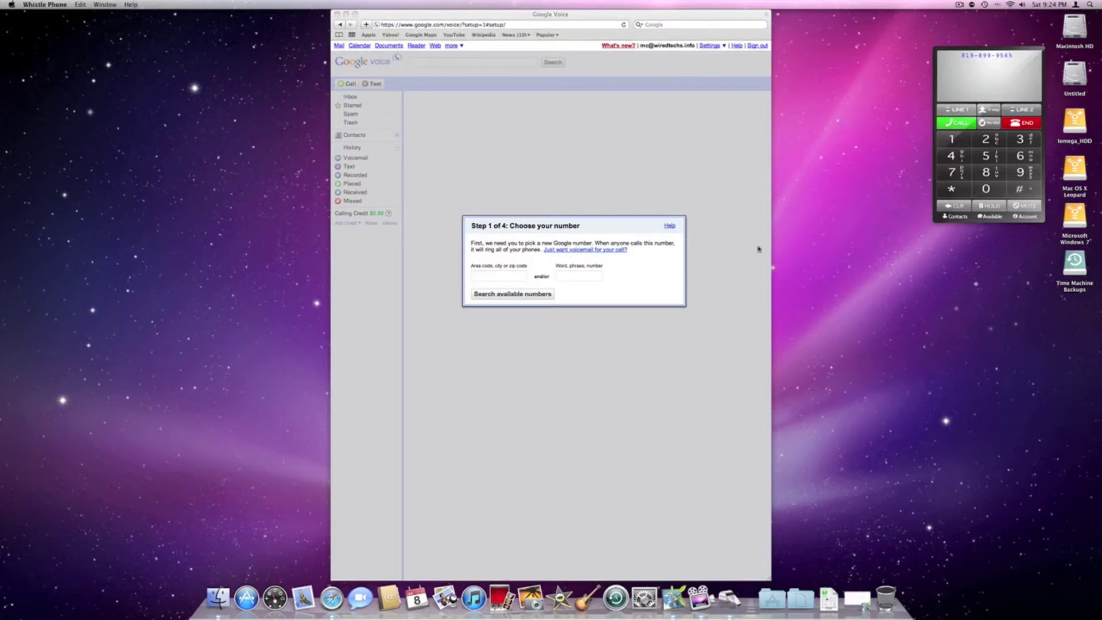
click(500, 275)
text(9198)
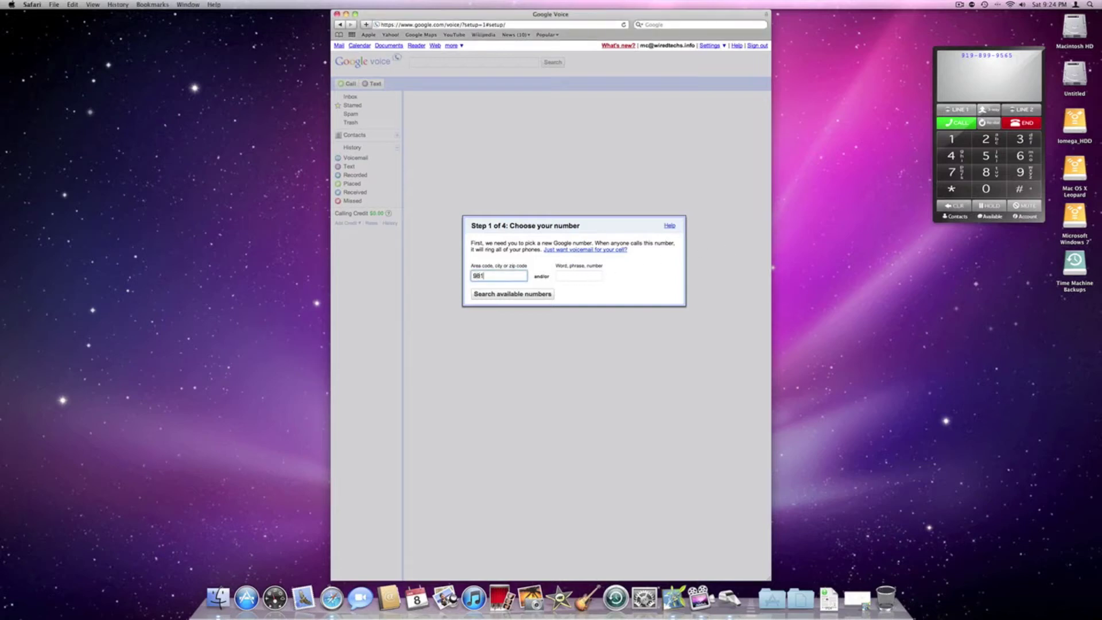
key(BackSpace)
key(BackSpace)
key(BackSpace)
text(19)
click(549, 293)
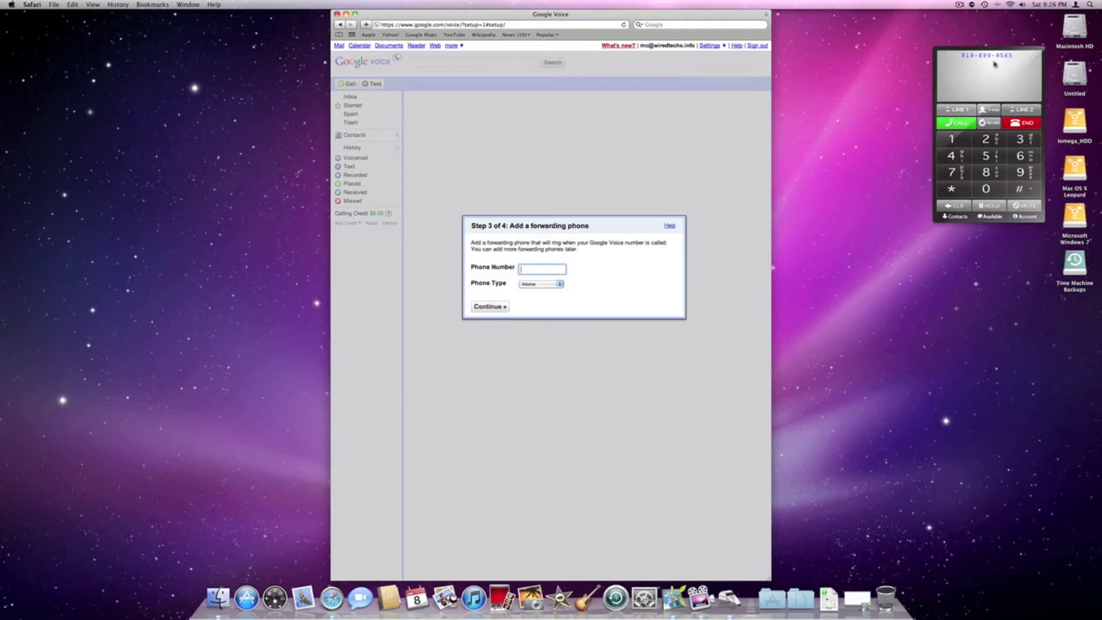
Step: Add the Whistle phone number as a Home forwarding phone and continue setup
click(561, 285)
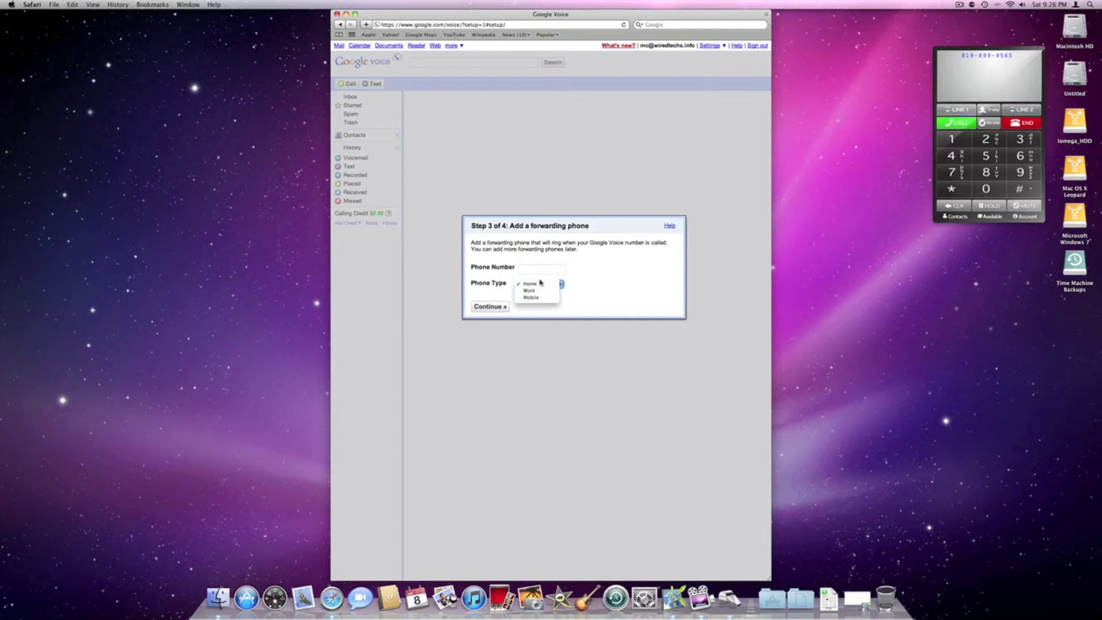
click(539, 283)
click(535, 270)
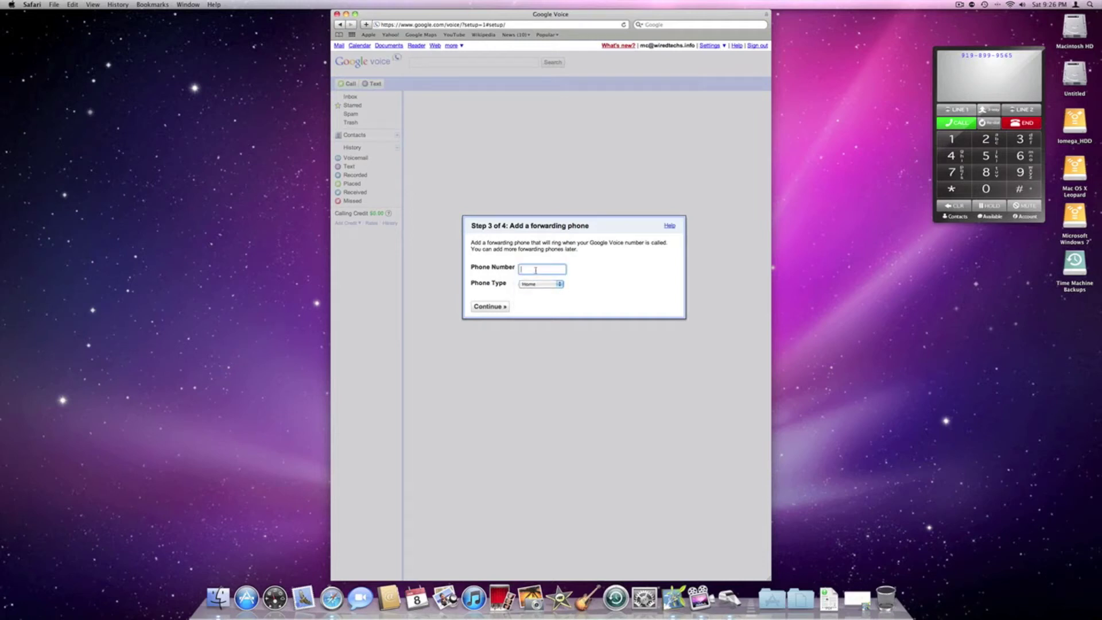
click(483, 306)
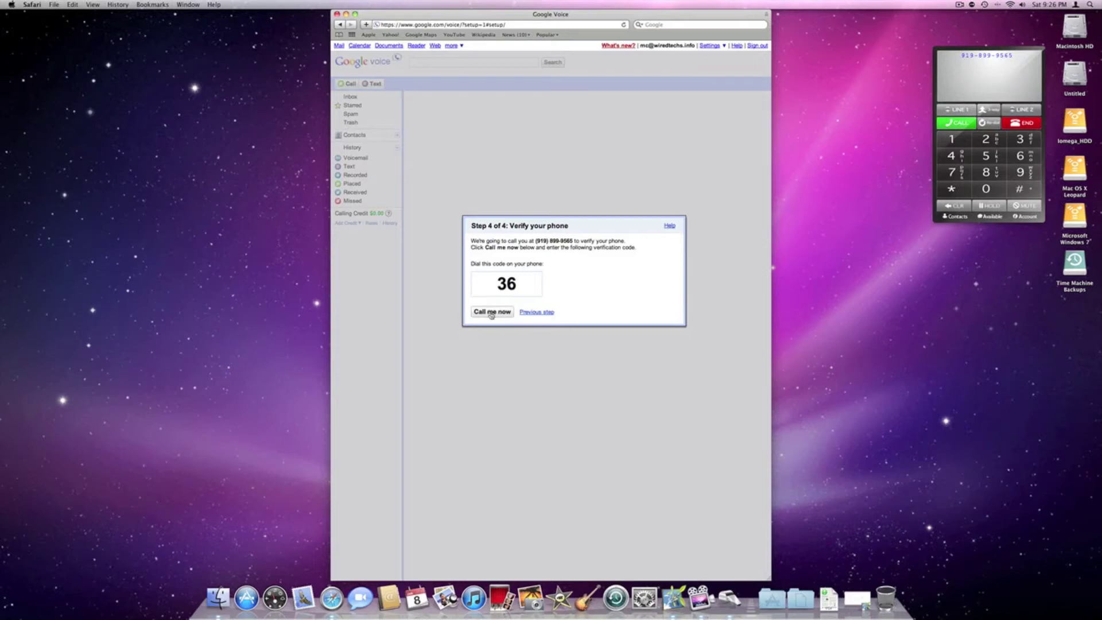
Step: Verify the forwarding phone by answering Google's call-back on the Whistle softphone
click(491, 312)
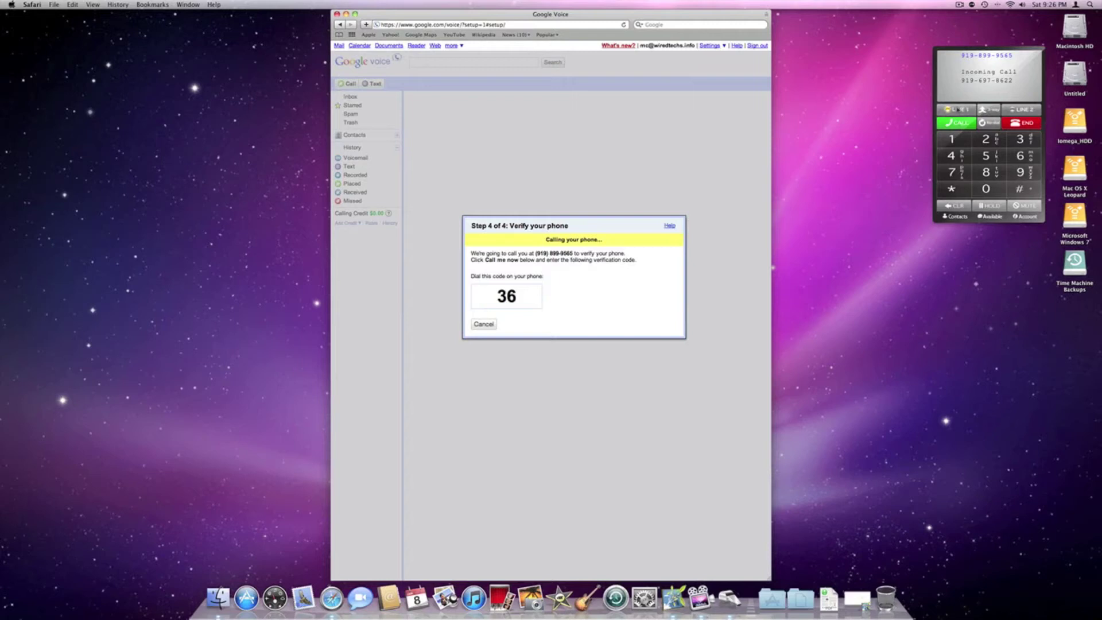
click(957, 122)
key(XF86AudioRaiseVolume)
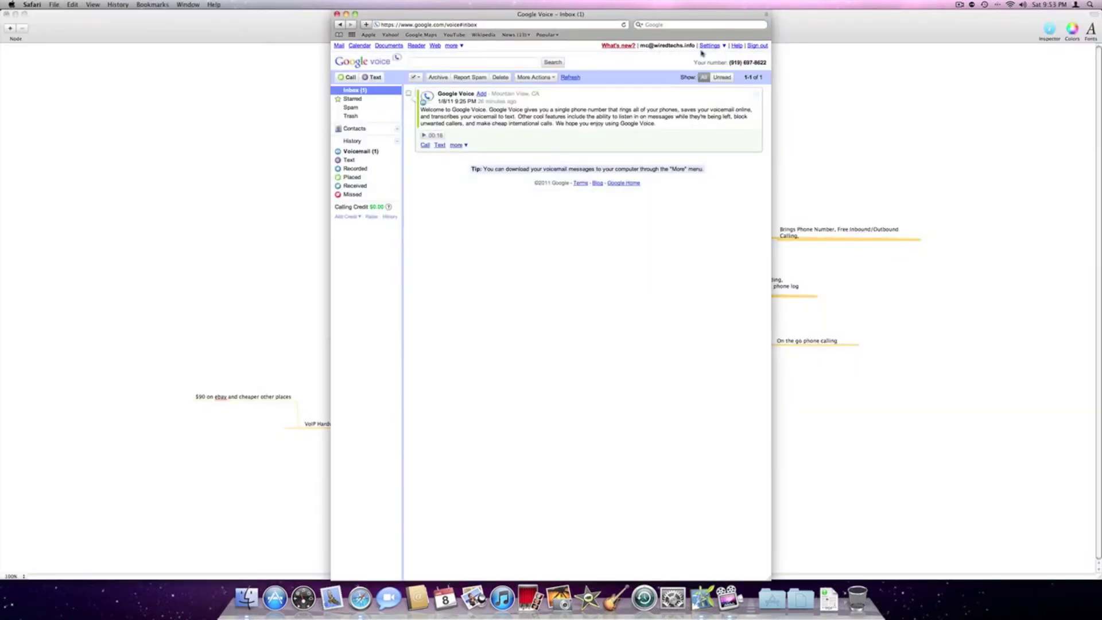
click(707, 47)
Step: Review the Voicemail & Text and Calls settings, leaving call screening turned on
click(694, 56)
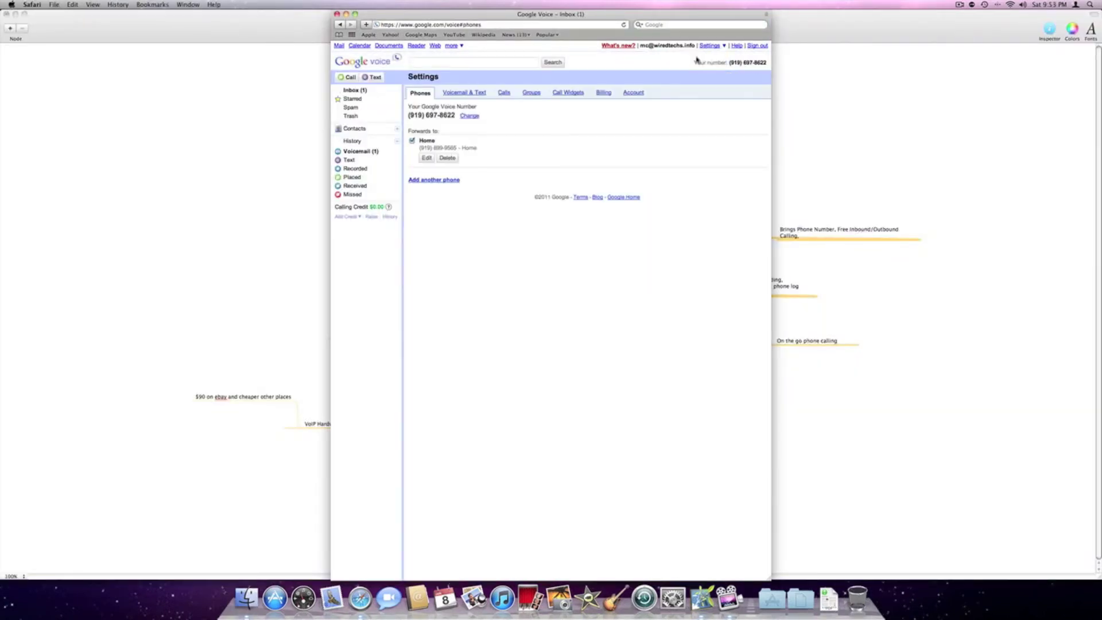
click(465, 94)
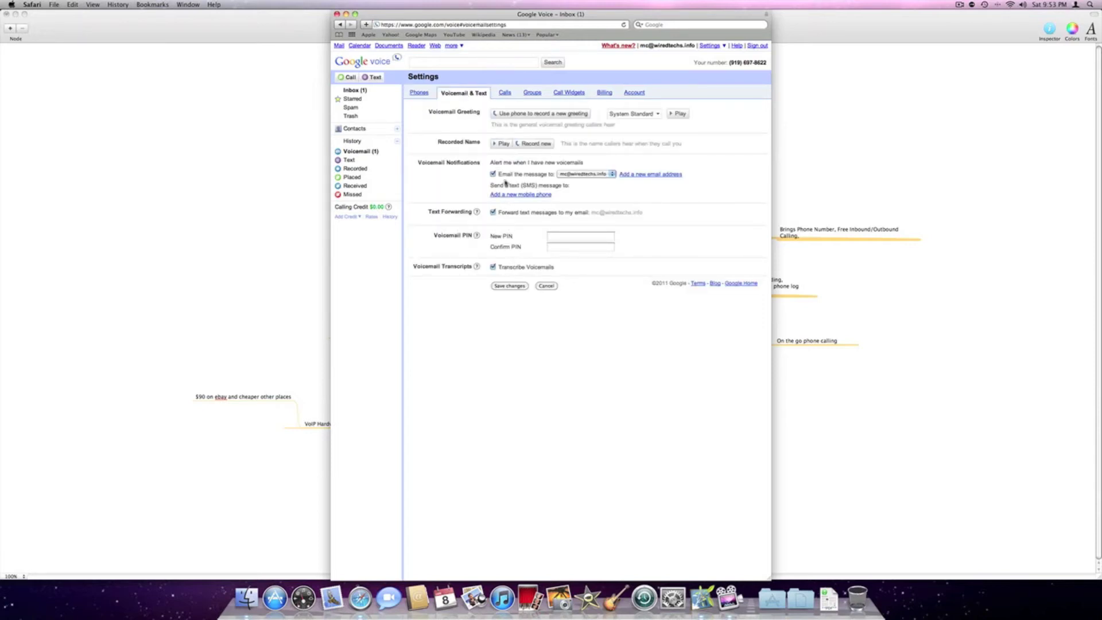
click(504, 93)
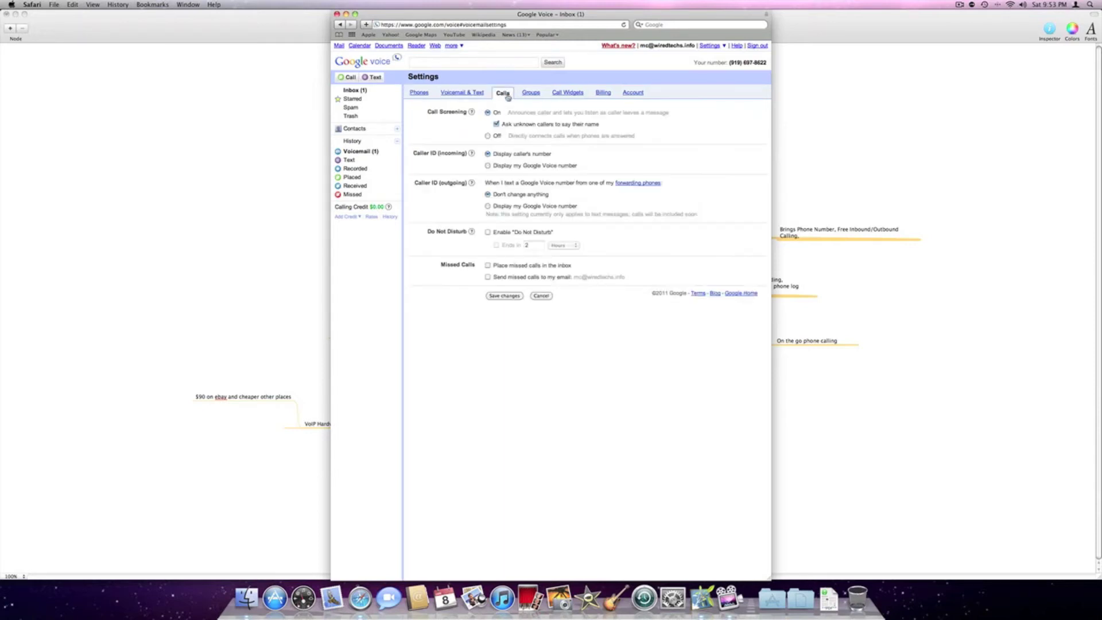
click(488, 136)
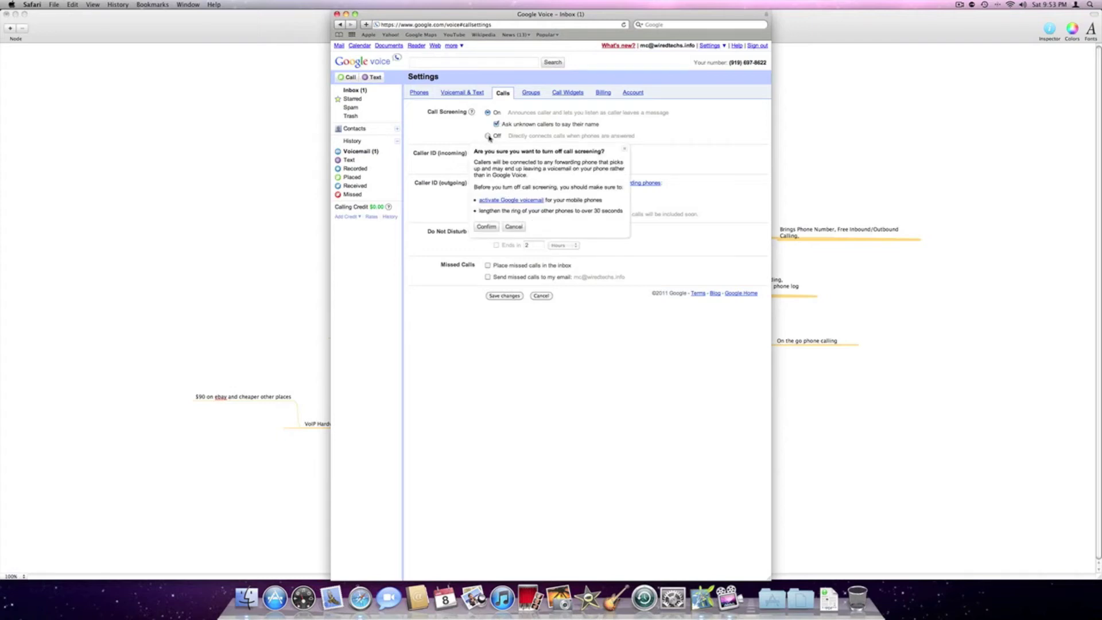
click(486, 227)
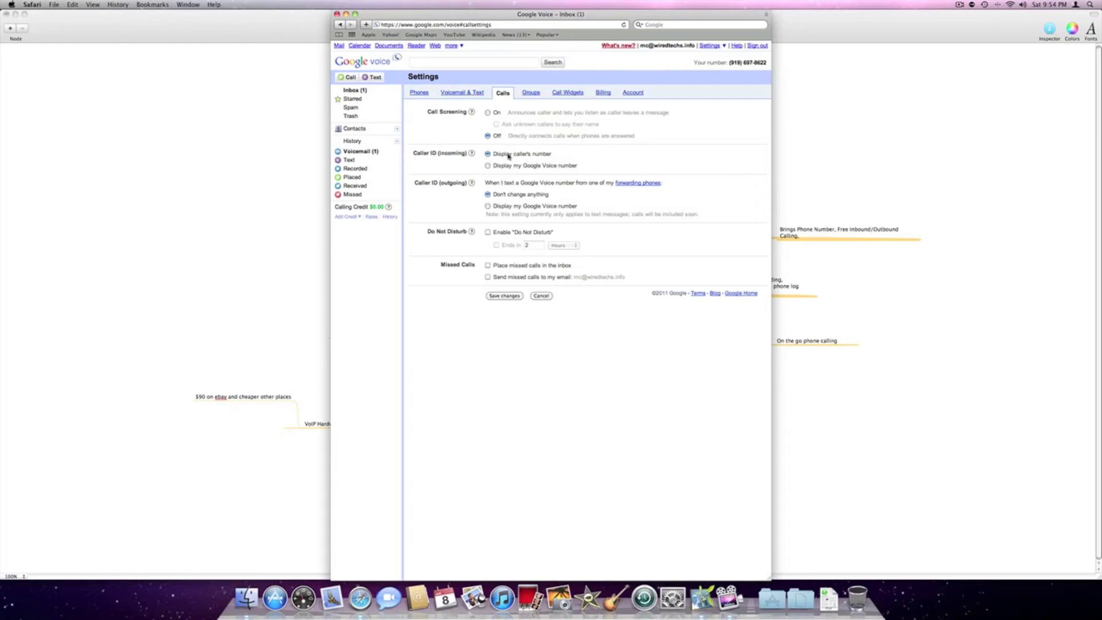
click(525, 93)
click(502, 93)
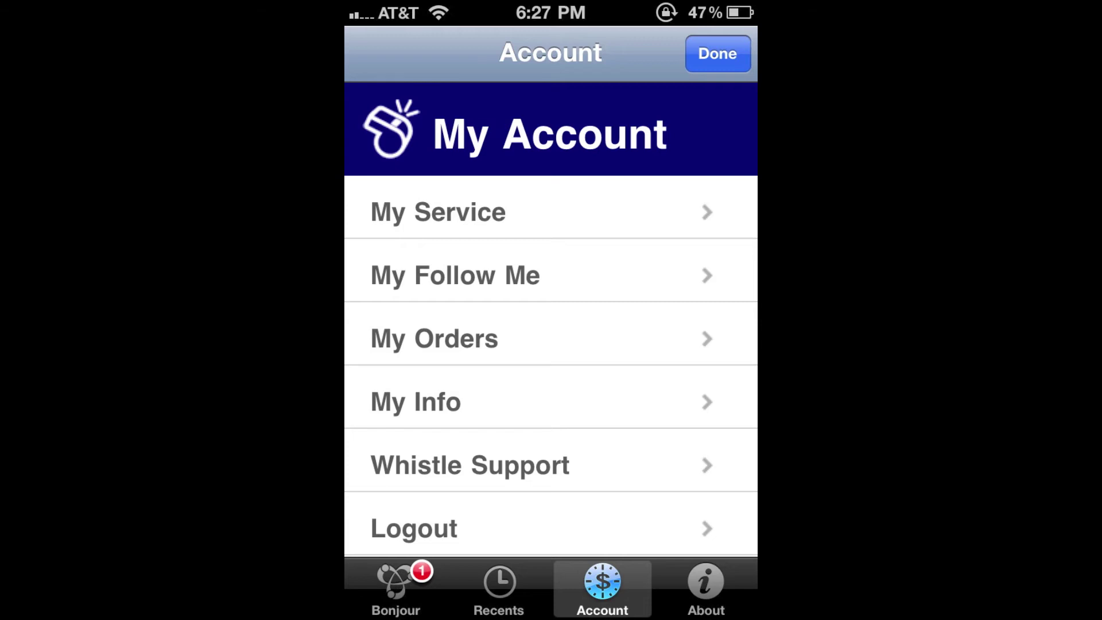
Step: Start adding a new Follow Me number to the Whistle account
scroll(551, 315, down, 1)
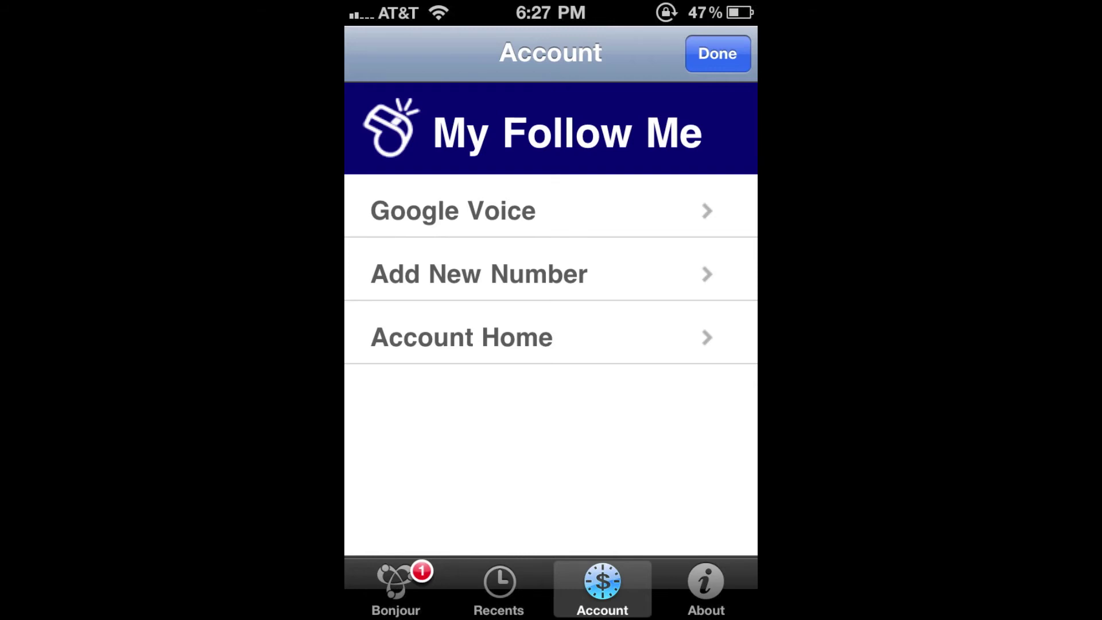
click(479, 273)
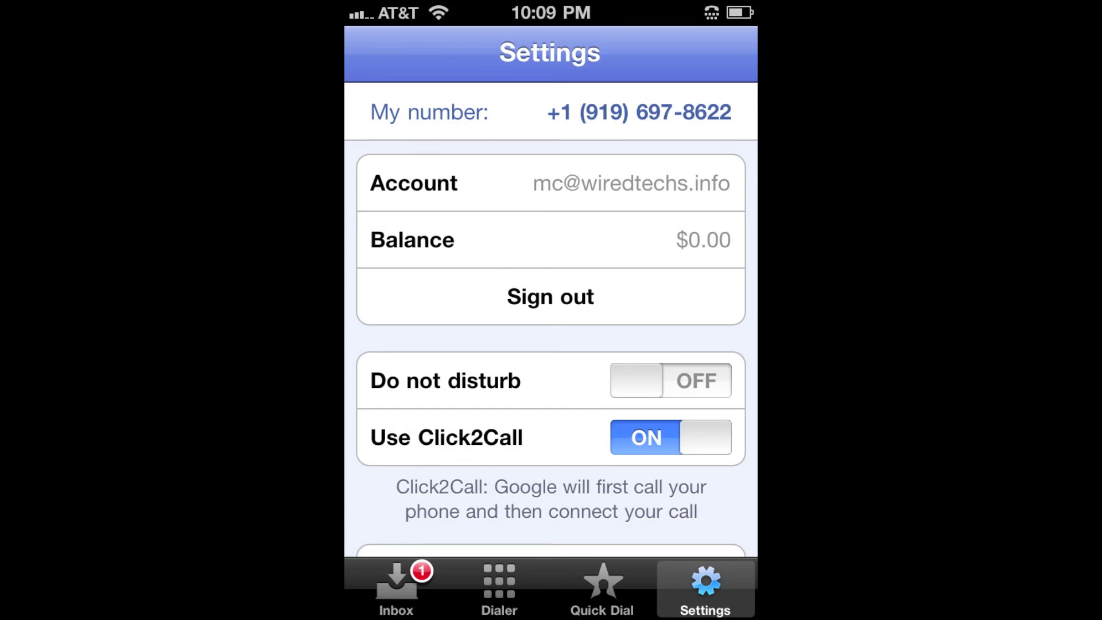
Step: Show the Placed calls list in the Google Voice app's inbox
click(396, 585)
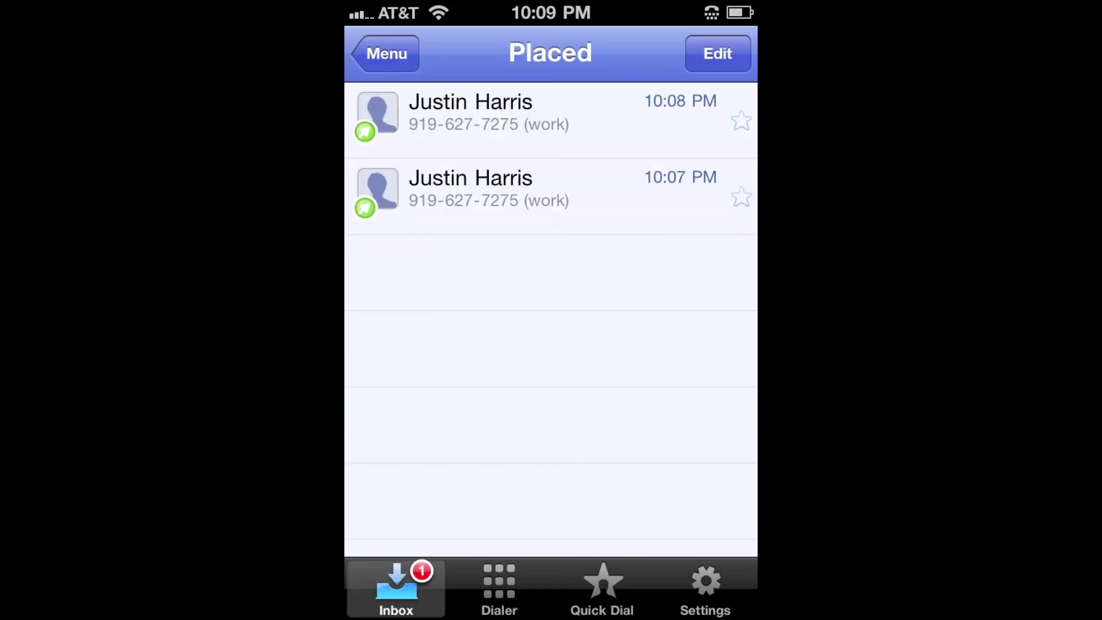